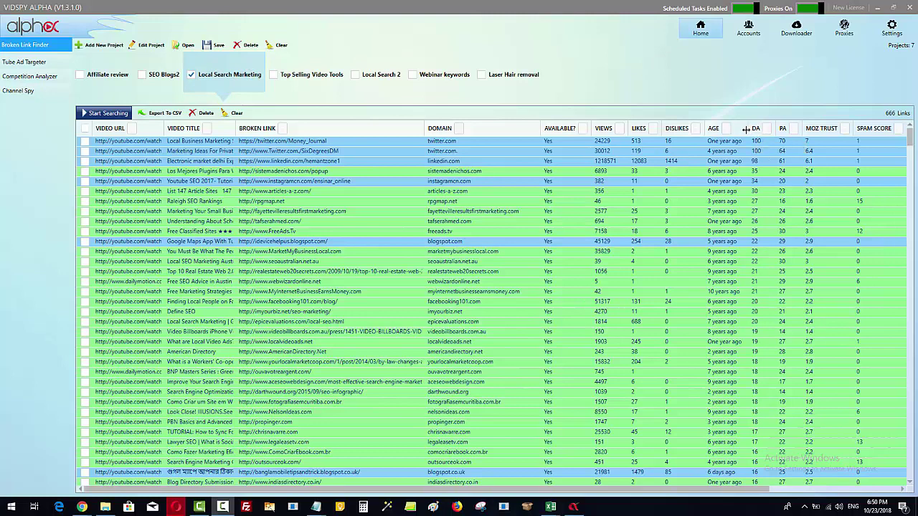
Step: Copy the domain of the fayettevilleresultsfirstmarketing.com result in the Local Search Marketing project
click(757, 172)
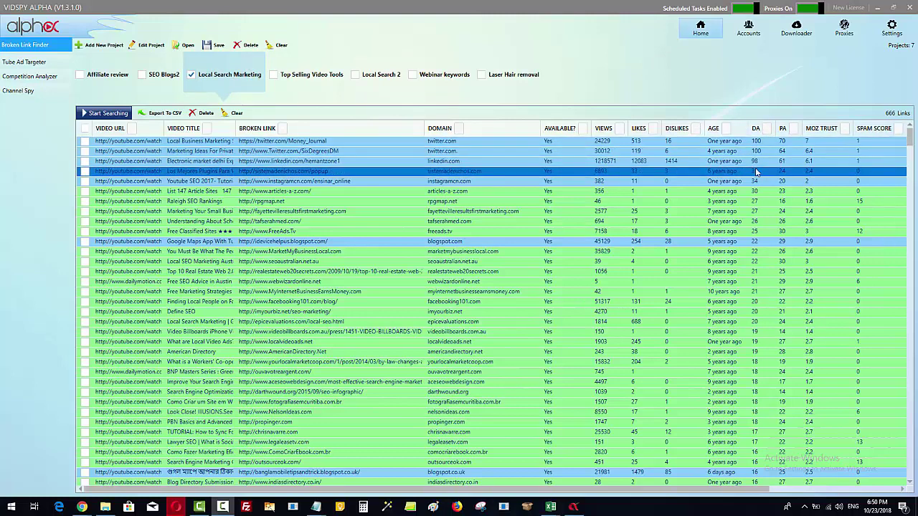
drag(757, 172, 753, 205)
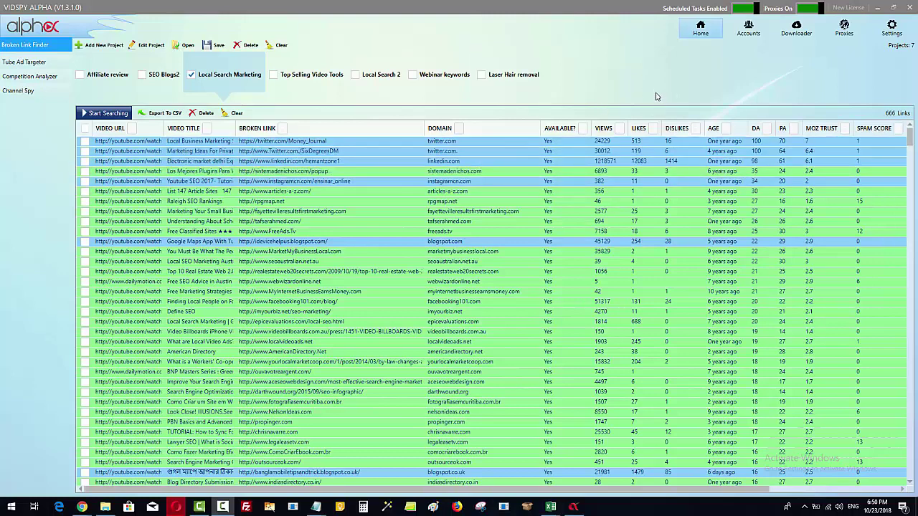
click(453, 213)
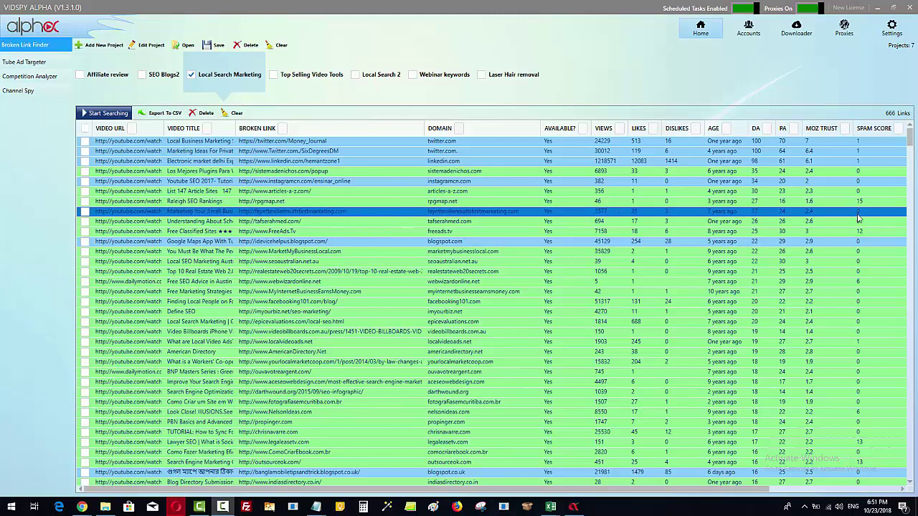
right_click(318, 215)
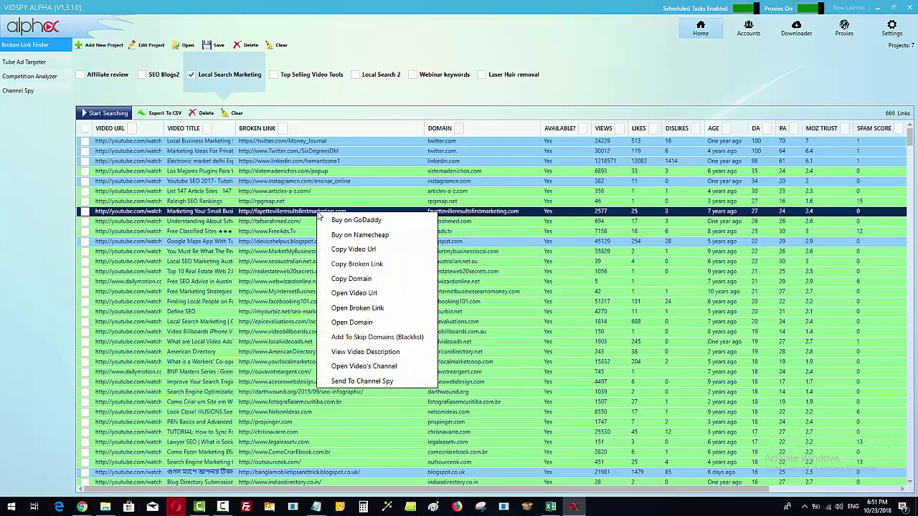
click(357, 279)
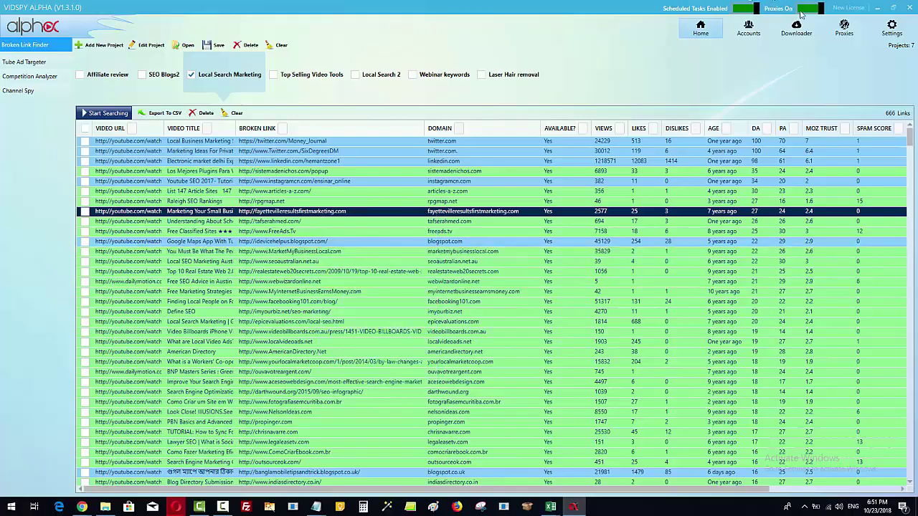
Step: Switch to Chrome and load the copied domain fayettevilleresultsfirstmarketing.com in a new tab
click(876, 8)
click(863, 8)
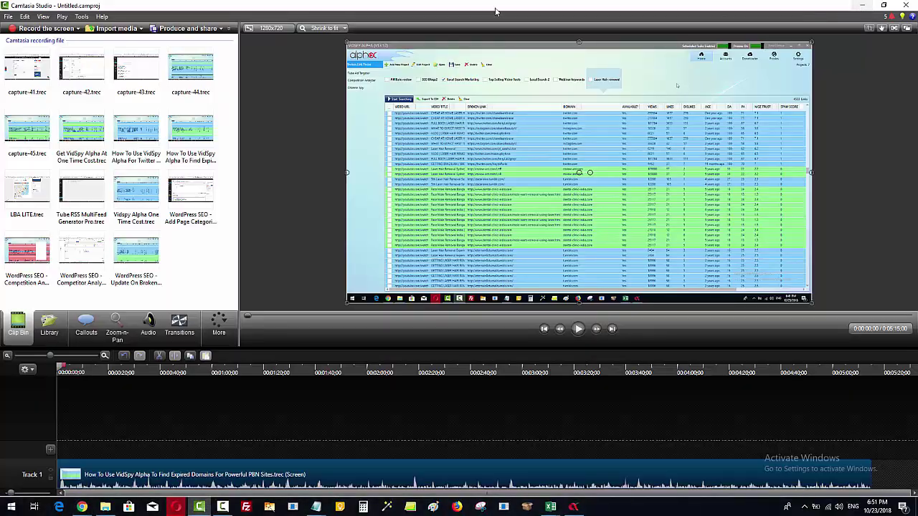
click(863, 5)
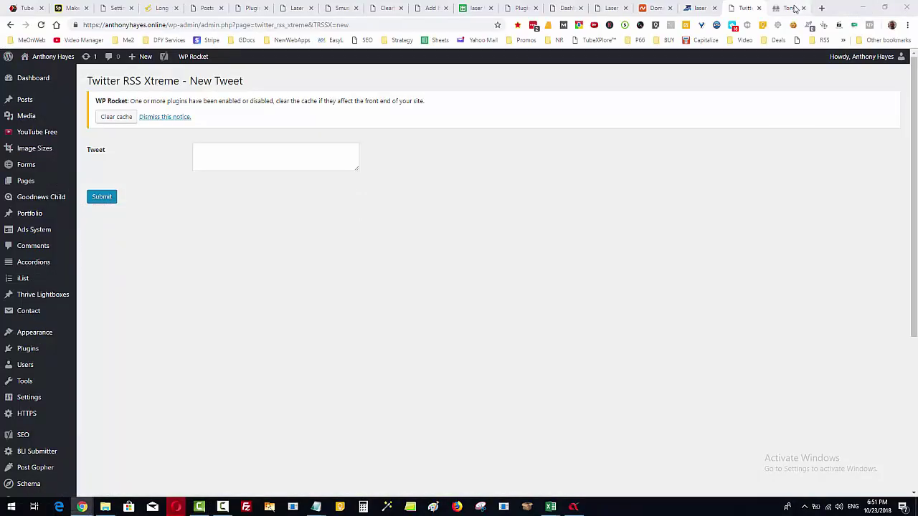
click(822, 8)
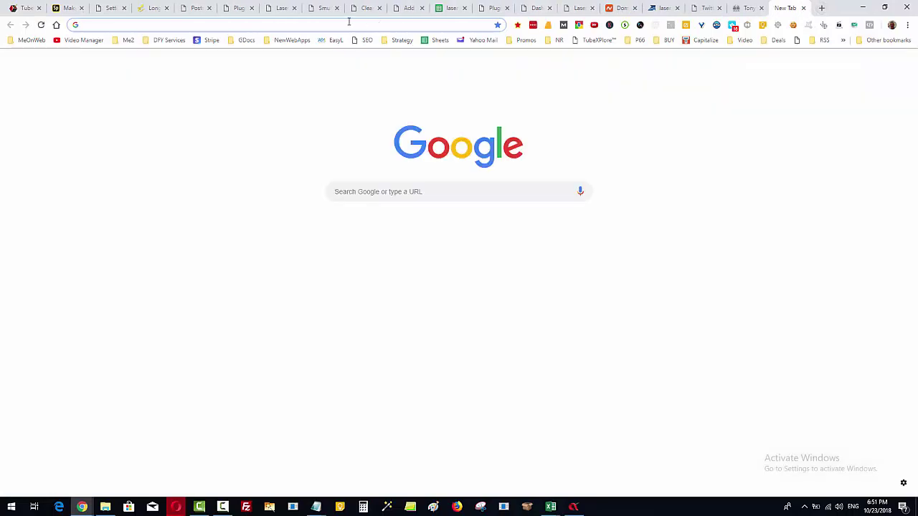
right_click(349, 25)
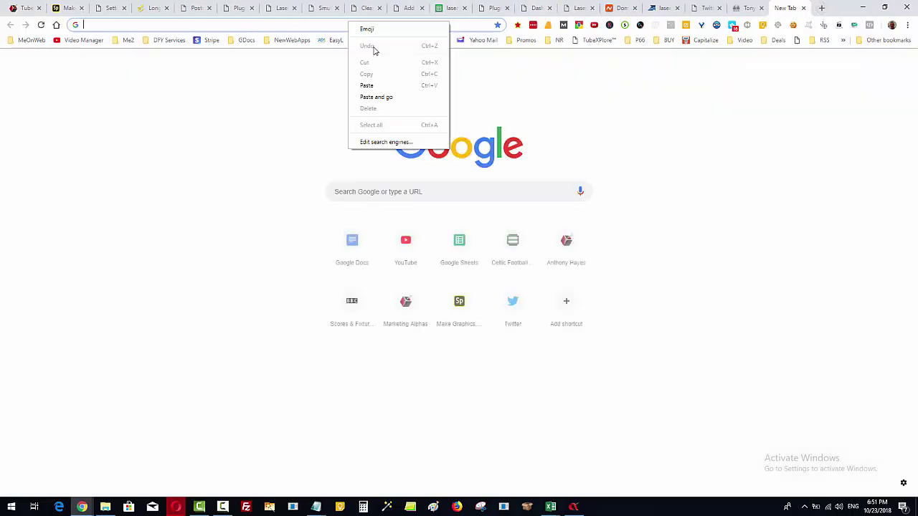
click(414, 101)
key(ctrl+v)
key(Return)
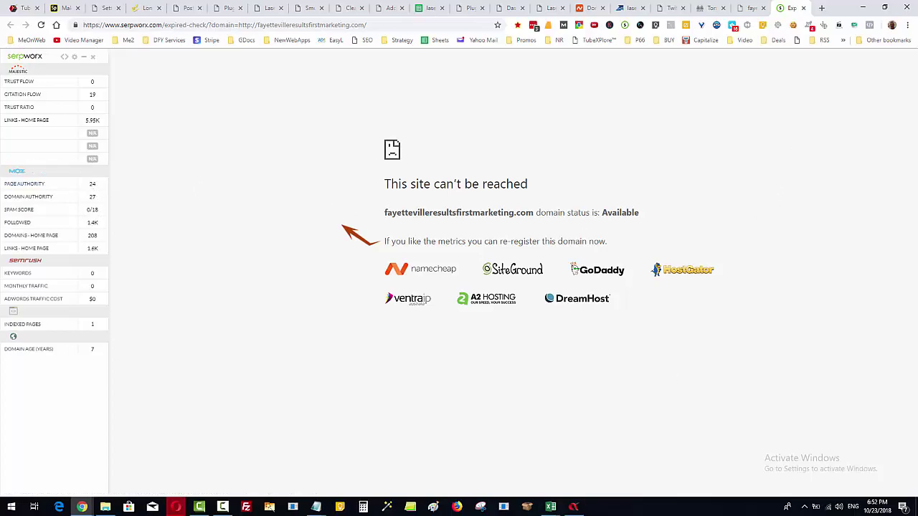
Step: Switch back to VidSpy Alpha and copy the domain of the marketmybusinesslocal.com result
click(577, 506)
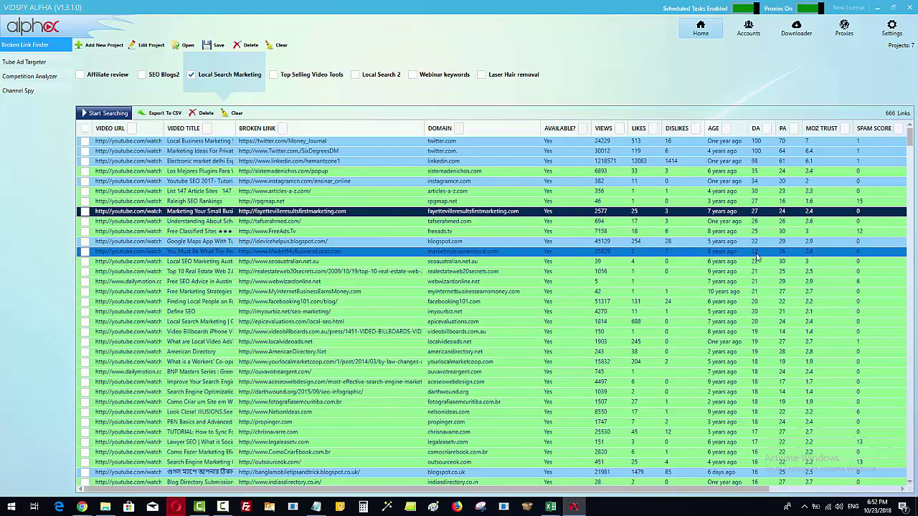
right_click(452, 252)
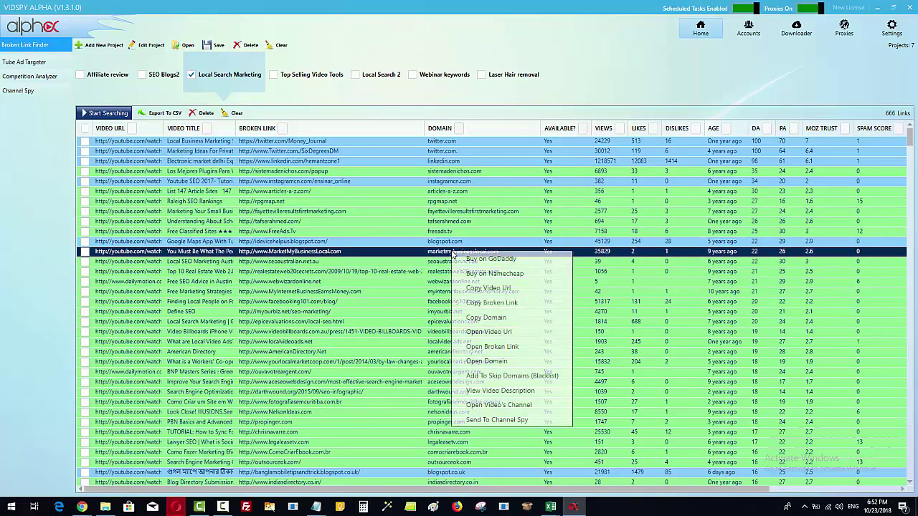
click(494, 316)
Step: Return to Chrome and load the copied domain marketmybusinesslocal.com in a new tab
click(876, 7)
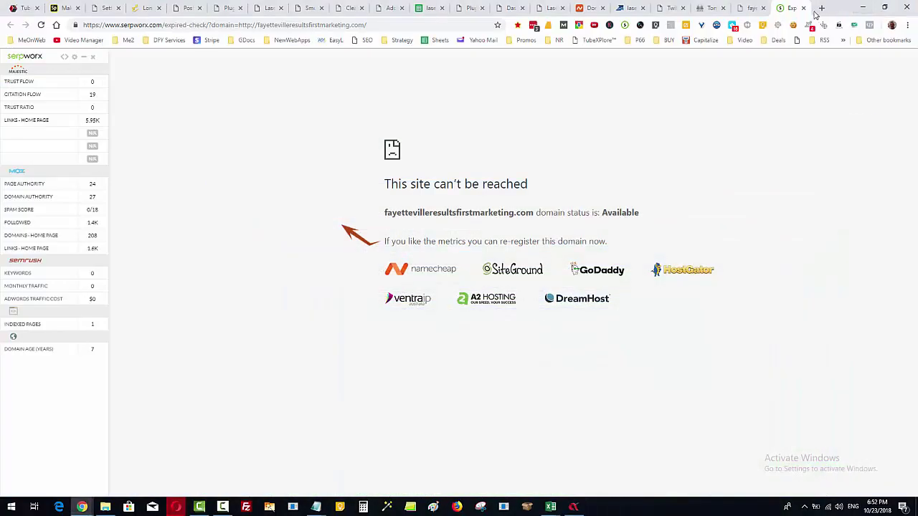
click(821, 10)
right_click(351, 26)
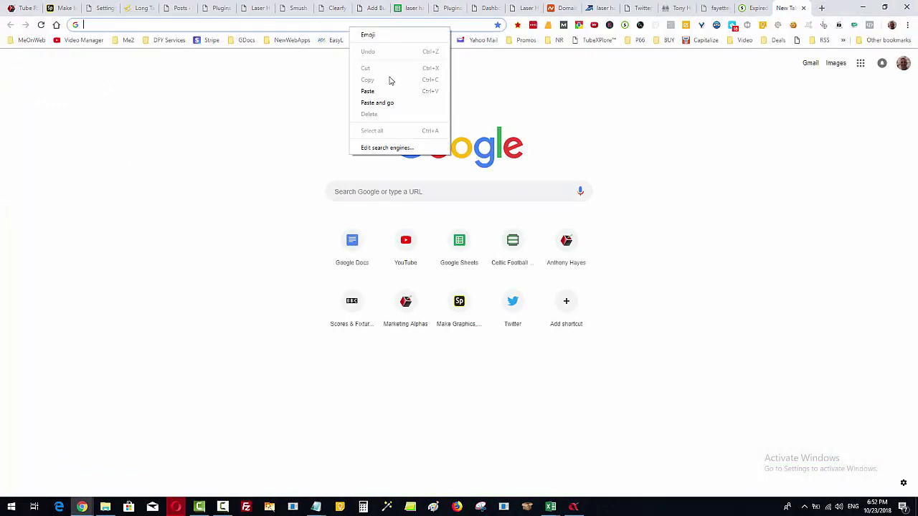
click(377, 102)
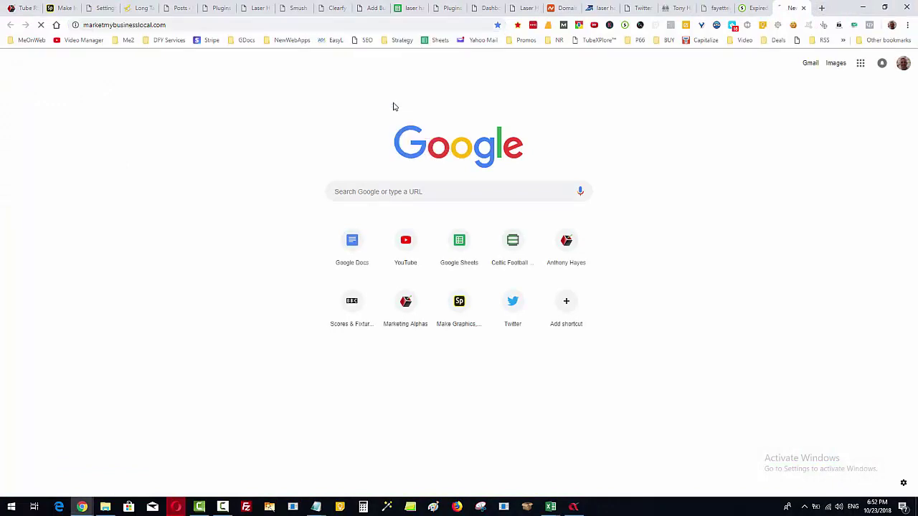
Step: Run the SERPWorx expired-domain check on marketmybusinesslocal.com and close the domain's original tab
click(626, 29)
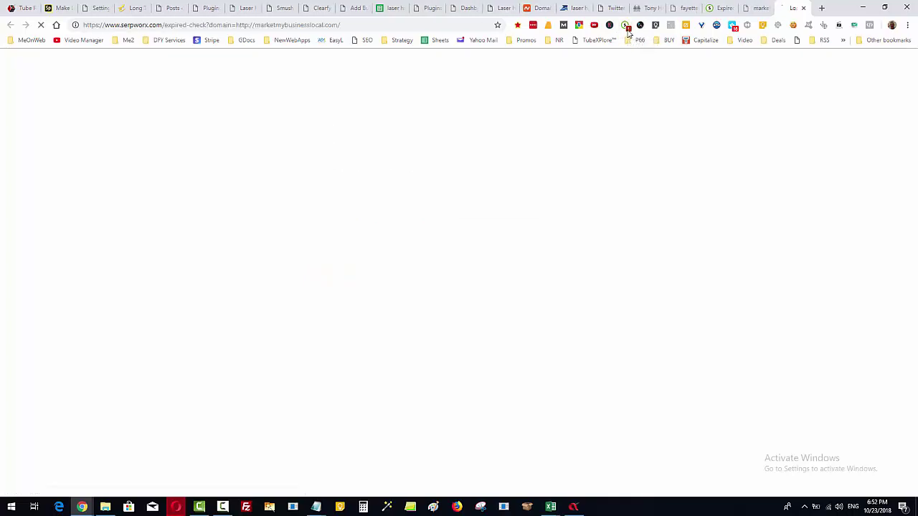
click(760, 9)
click(766, 9)
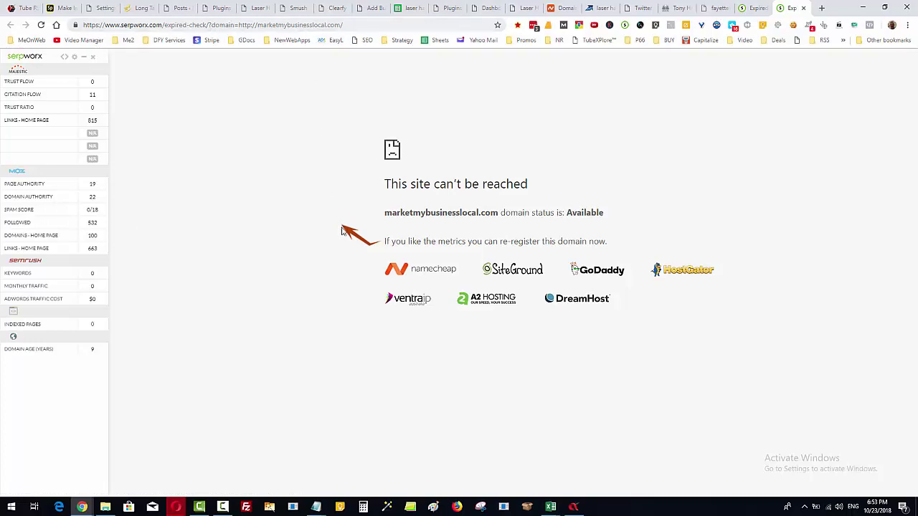
Step: Open marketingalphas.online in a new tab and display its SERPWorx metrics to examine the site's trust flow and links
click(27, 10)
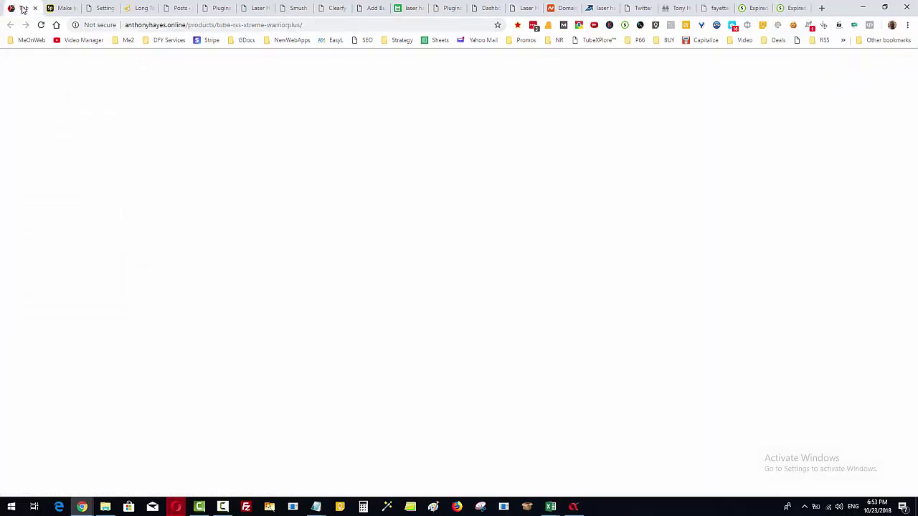
click(821, 12)
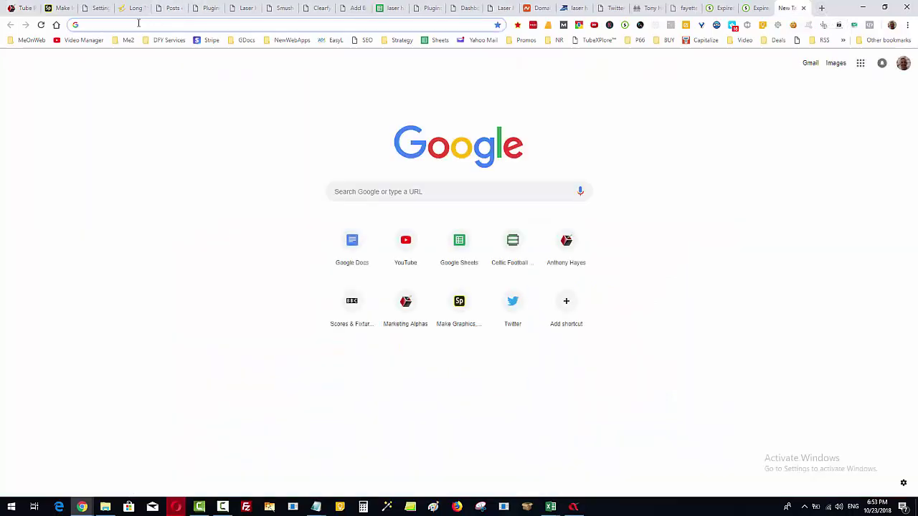
text(marketingalphas.online)
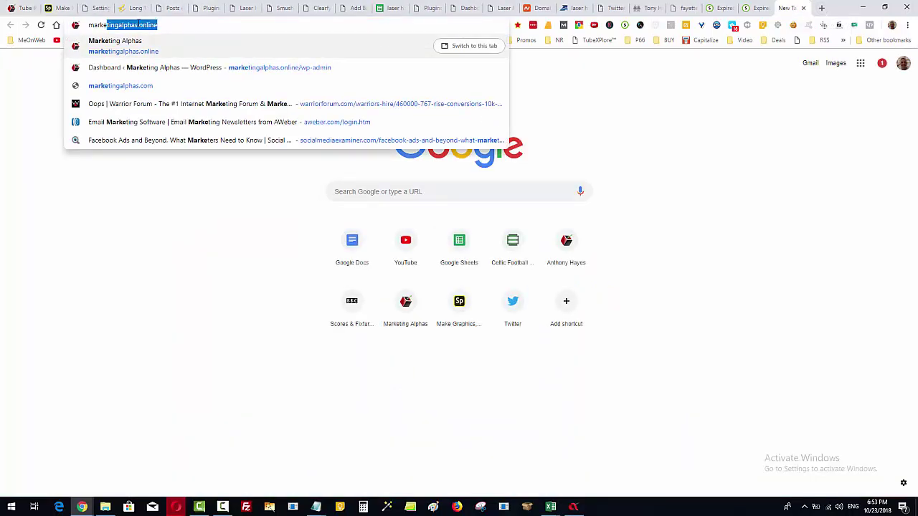
key(Return)
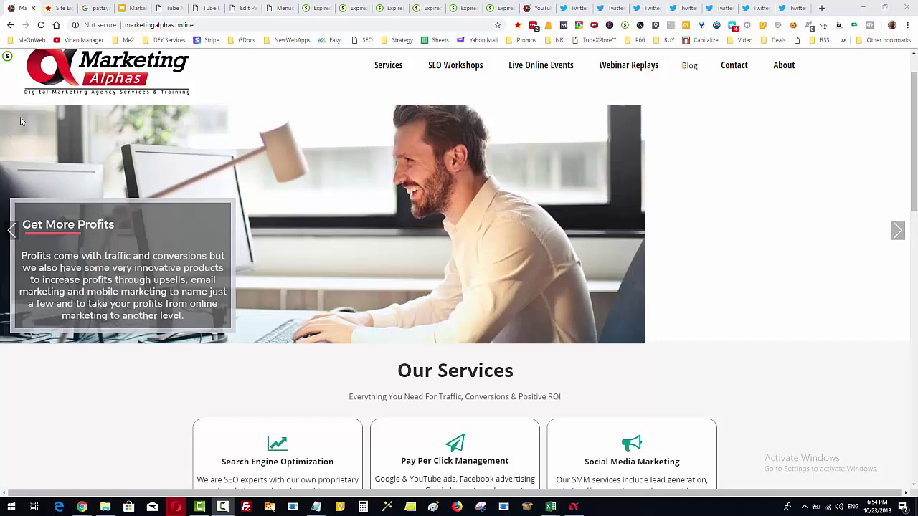
click(7, 57)
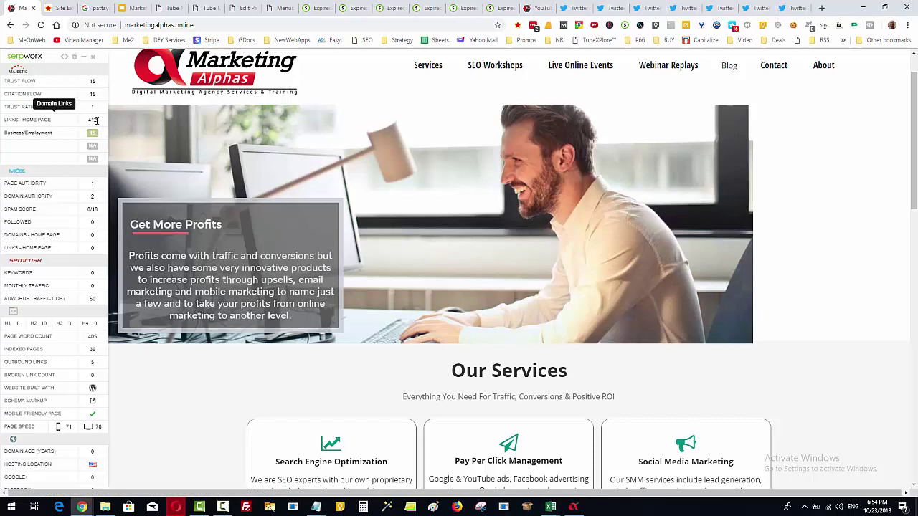
scroll(836, 222, up, 1)
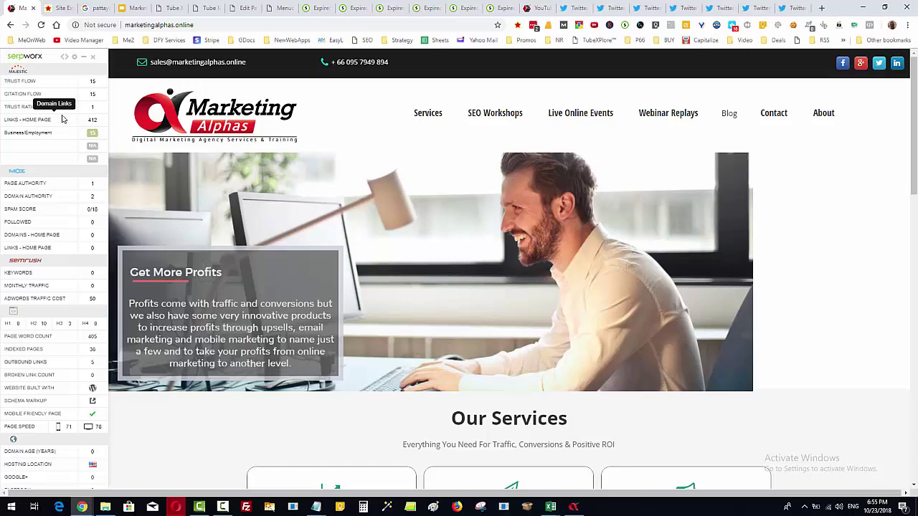
Step: Examine the Google results for "pattaya seo training", comparing the Majestic and Moz metrics of the marketingalphas.online page with its competitors
click(93, 9)
scroll(738, 228, up, 5)
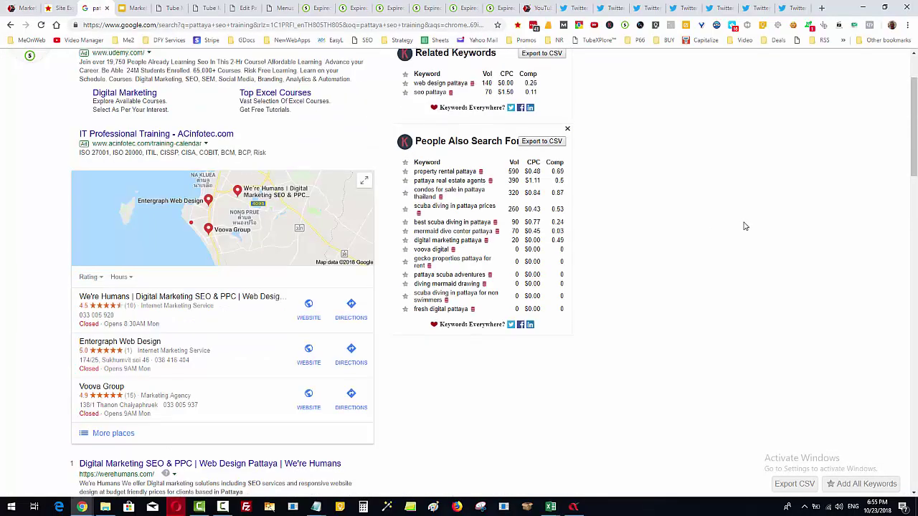
scroll(746, 231, down, 1)
scroll(746, 232, down, 5)
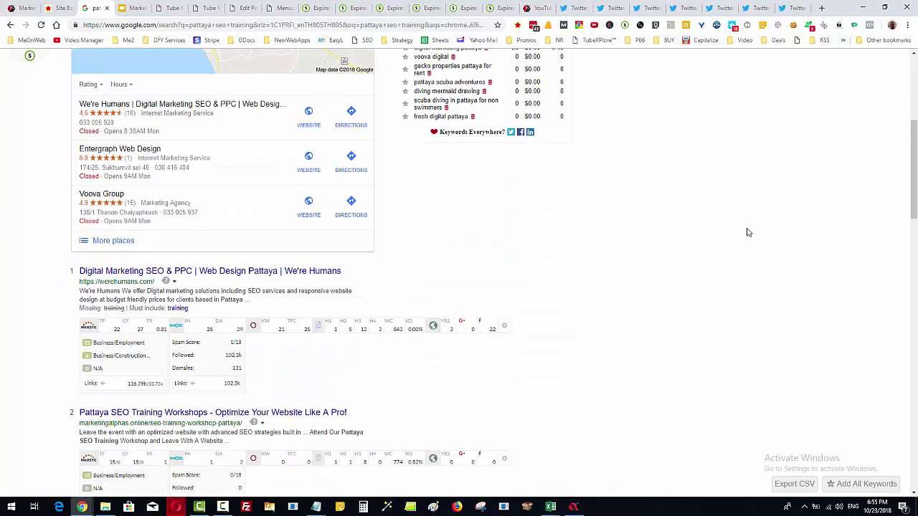
scroll(747, 232, down, 1)
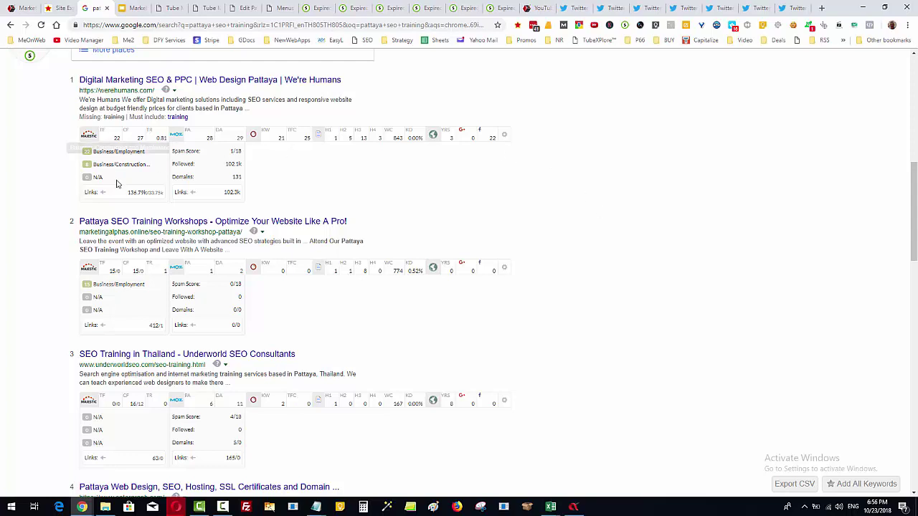
scroll(274, 141, up, 2)
scroll(273, 140, up, 5)
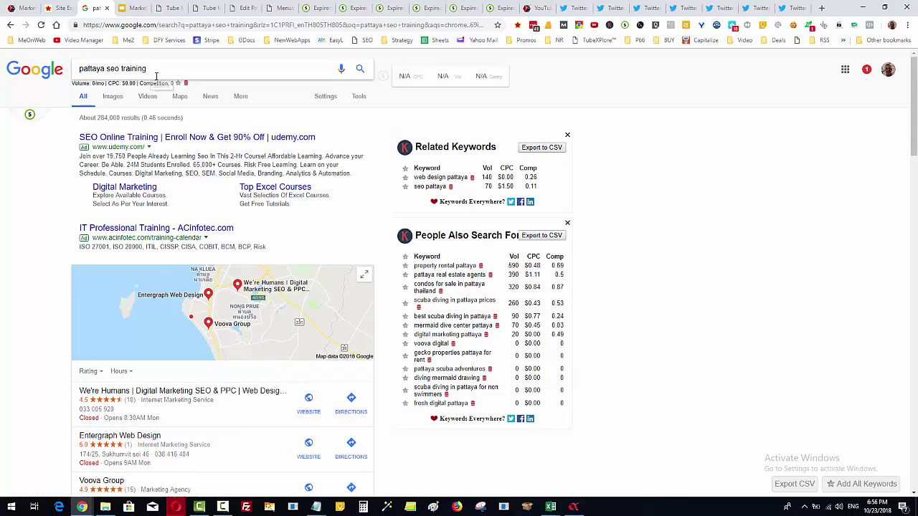
scroll(646, 250, down, 6)
scroll(644, 251, down, 1)
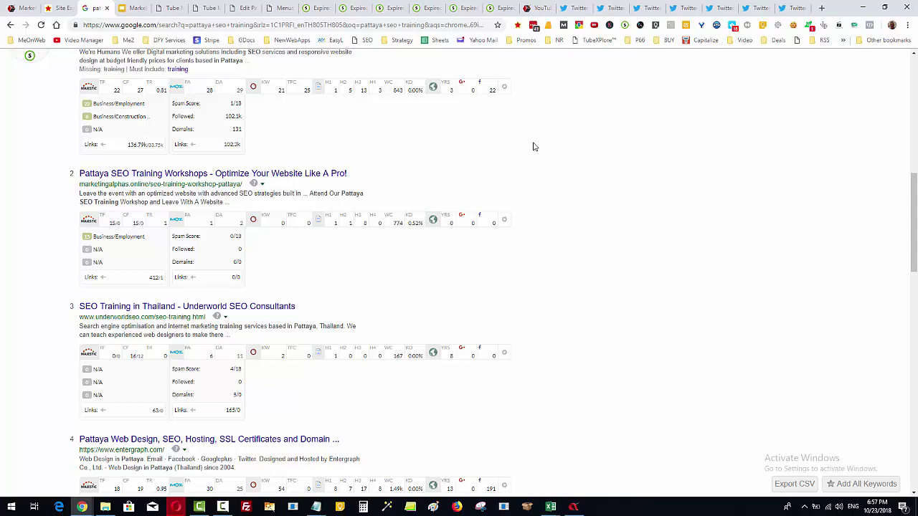
scroll(601, 261, up, 3)
scroll(601, 262, down, 3)
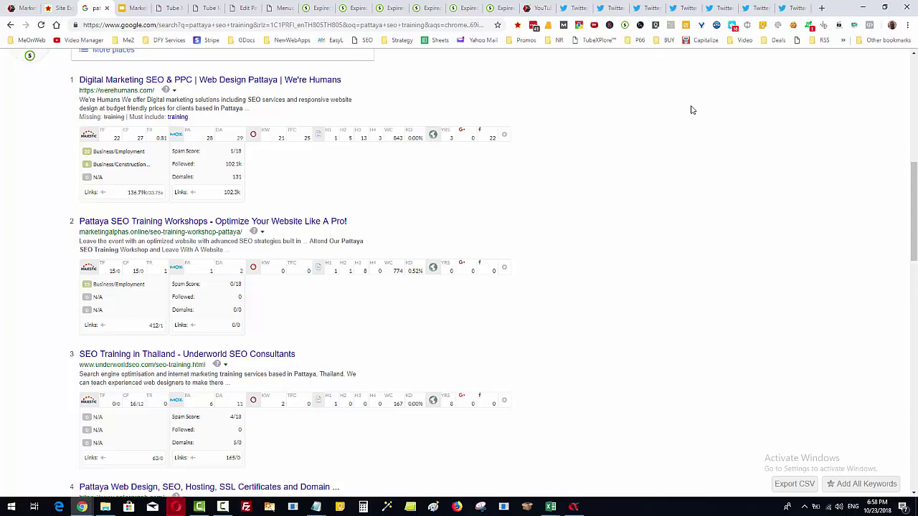
Step: Switch back to the Local Search Marketing results in VidSpy Alpha
click(574, 507)
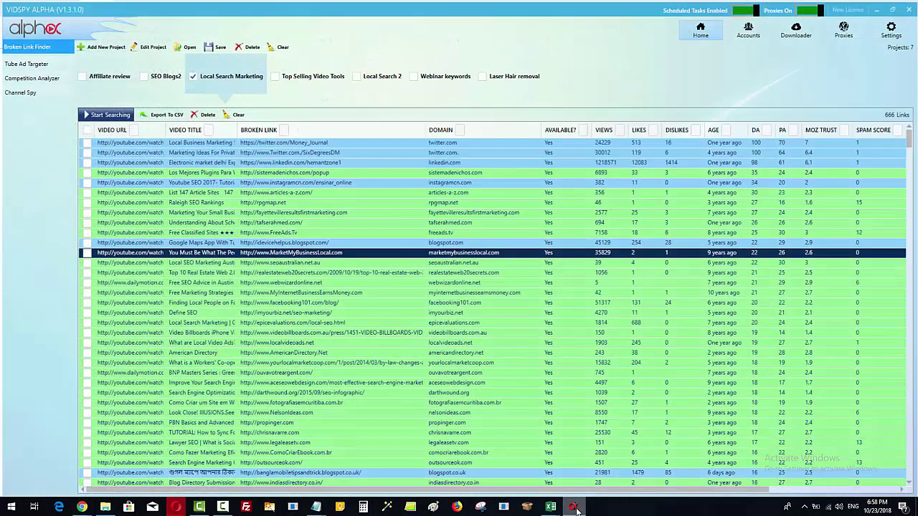